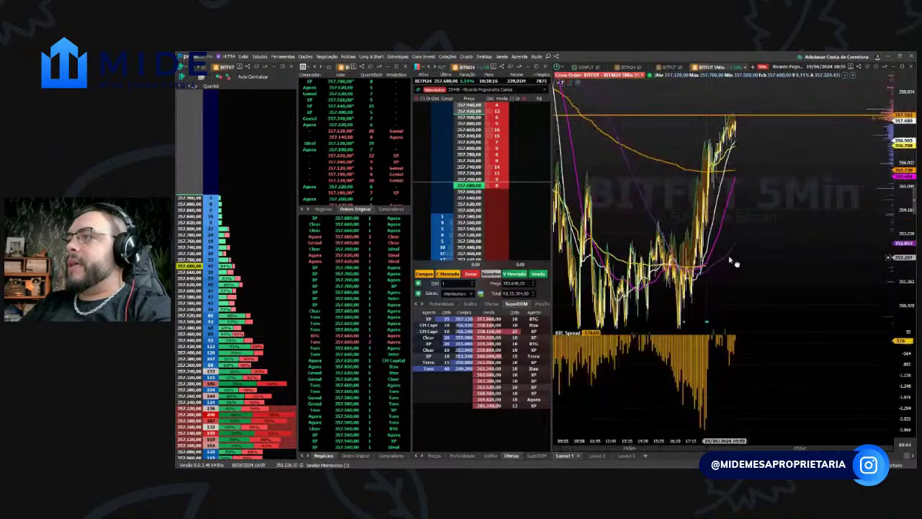
- Inspect the recent candles on the BITFUT 5-minute chart and the enlarged volume-at-price profile down to its lowest prices
scroll(685, 281, "up", 3)
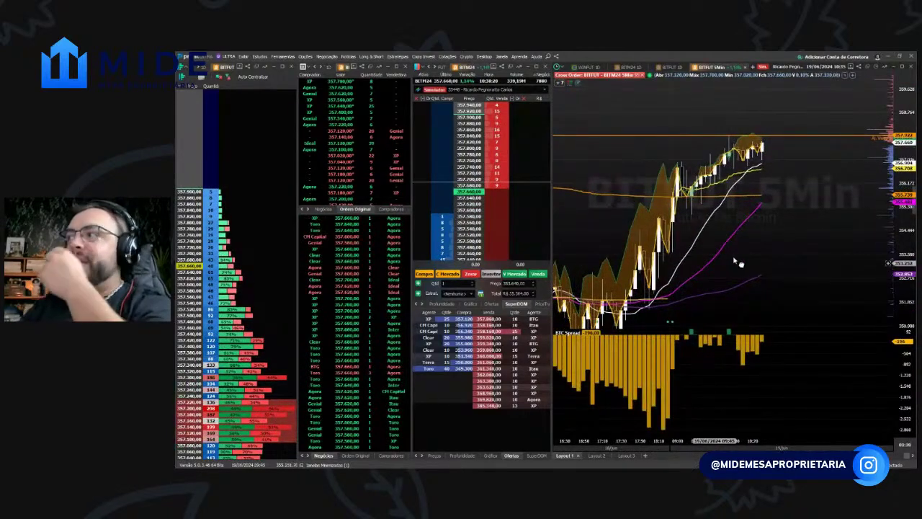
left_click_drag(779, 243, 801, 228)
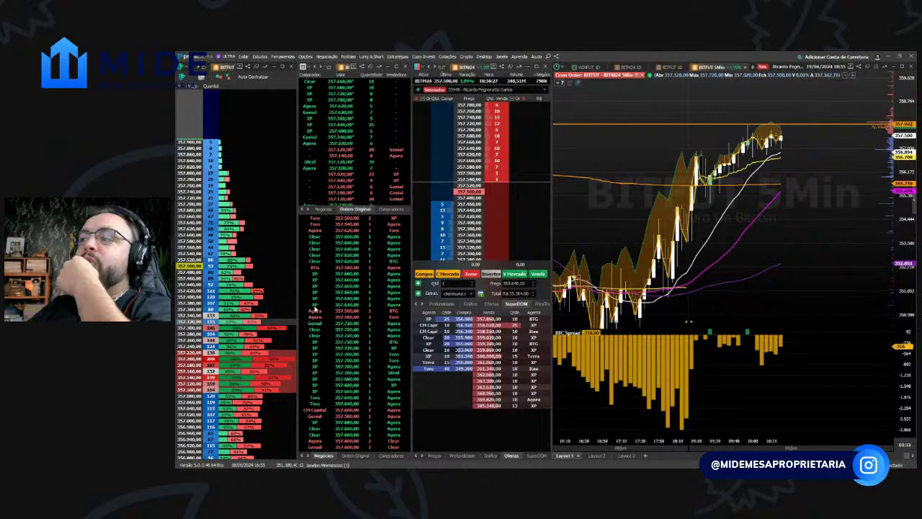
scroll(264, 228, "down", 3)
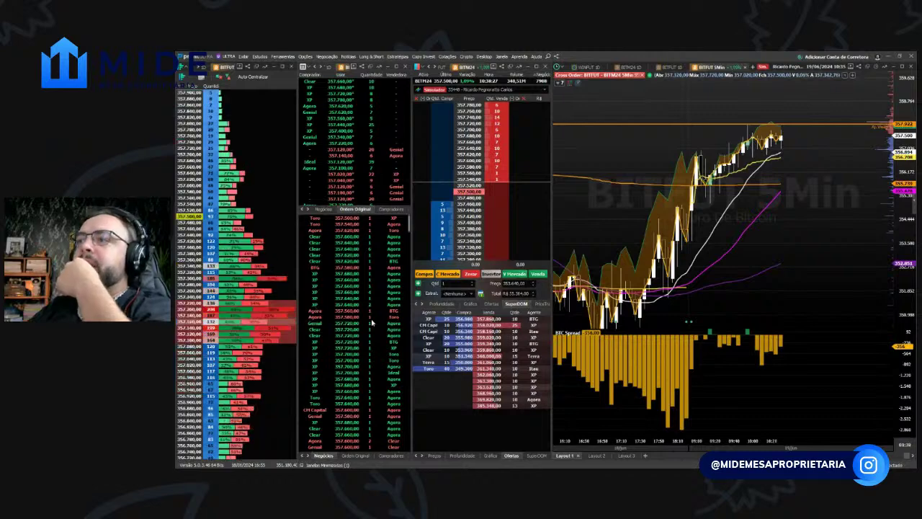
left_click(281, 67)
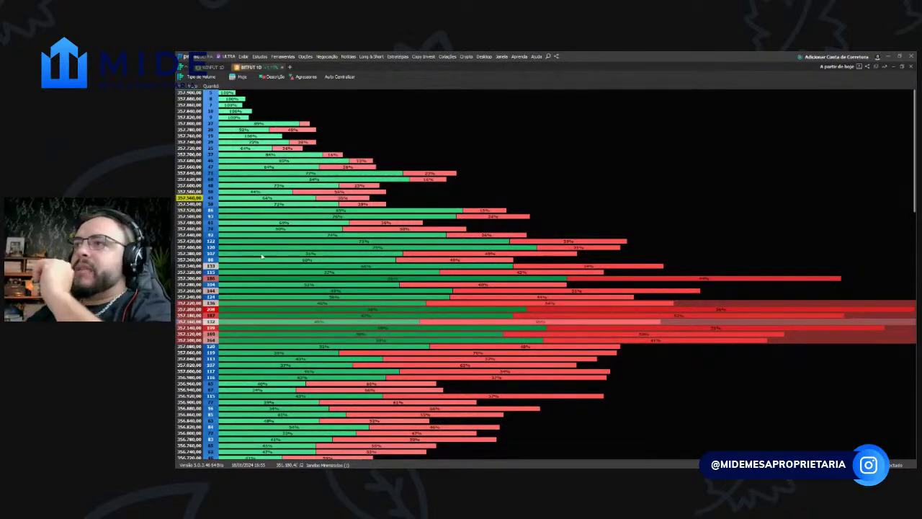
scroll(296, 299, "down", 15)
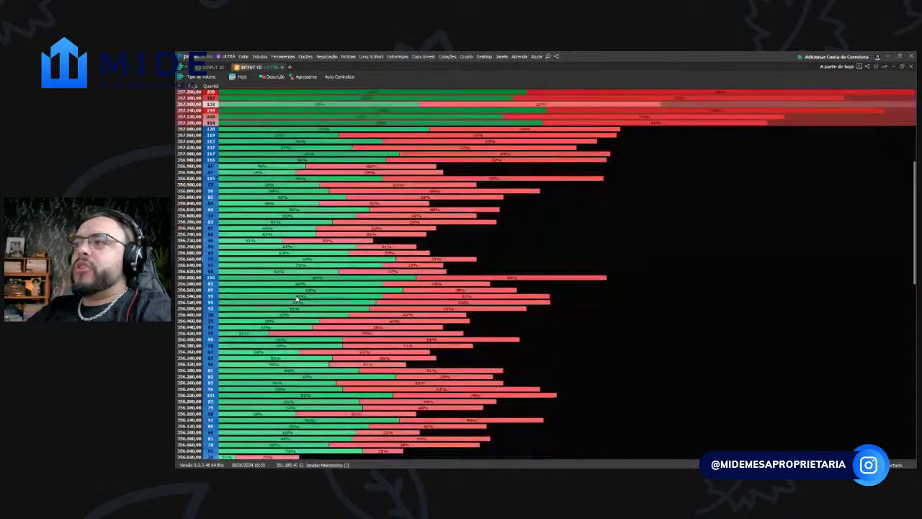
scroll(296, 299, "down", 5)
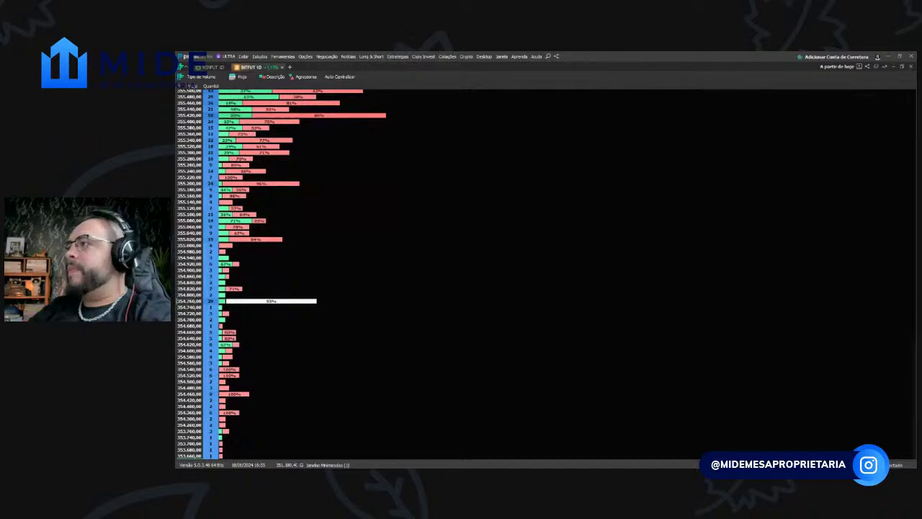
left_click(901, 67)
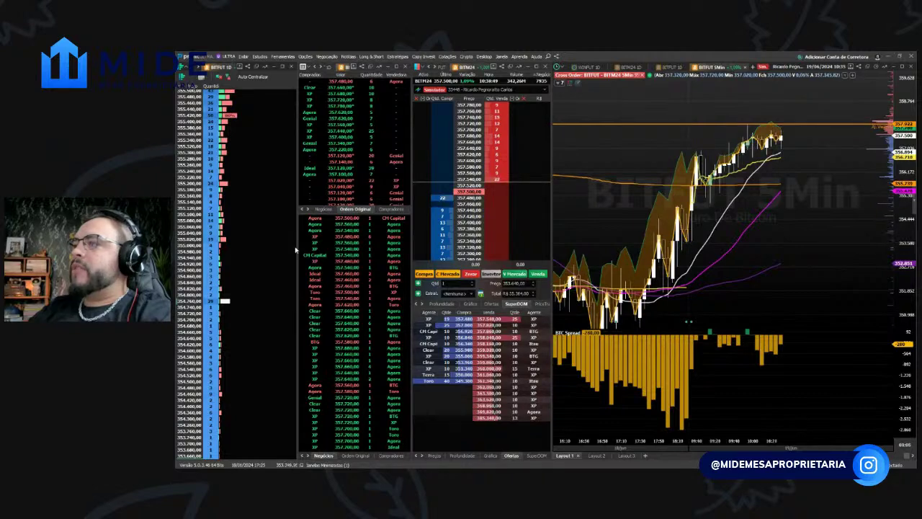
- Examine the enlarged BITFUT volume profile from the low-volume prices up to the heaviest zone around 357.200
left_click(284, 65)
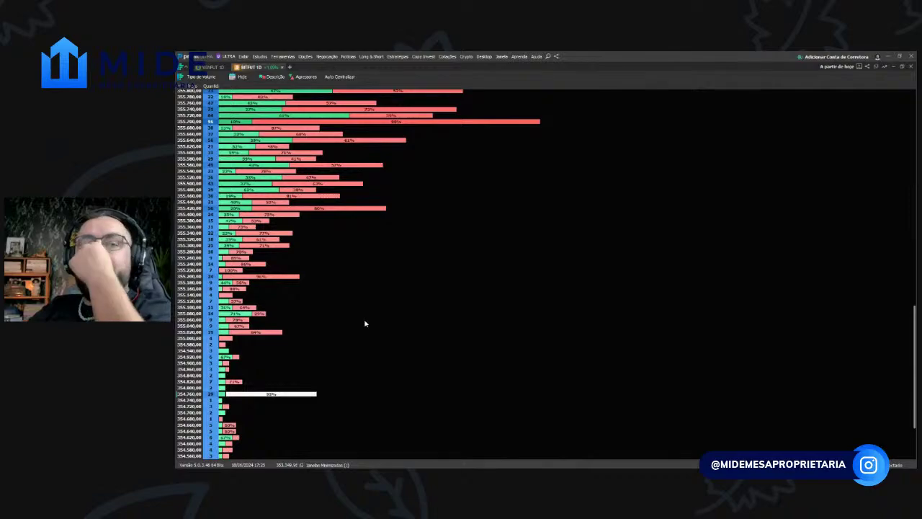
scroll(319, 344, "up", 8)
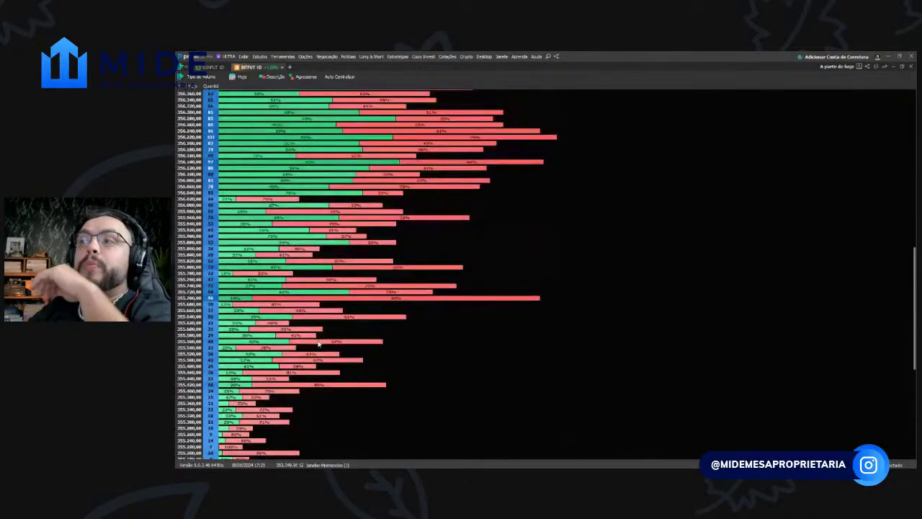
scroll(319, 345, "up", 10)
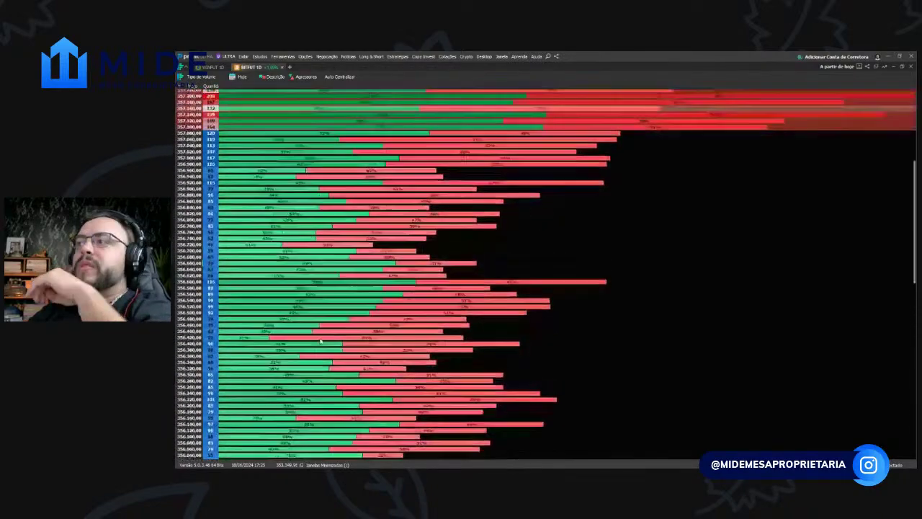
scroll(321, 341, "up", 5)
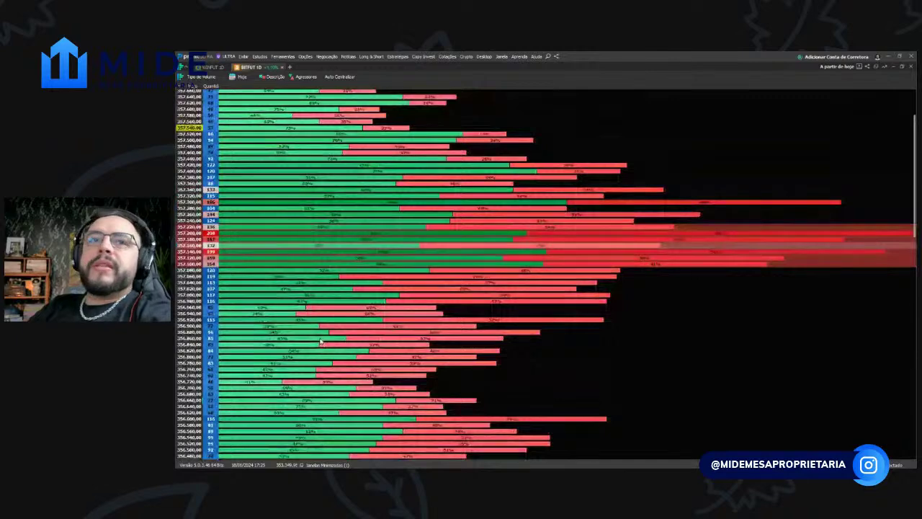
left_click(911, 63)
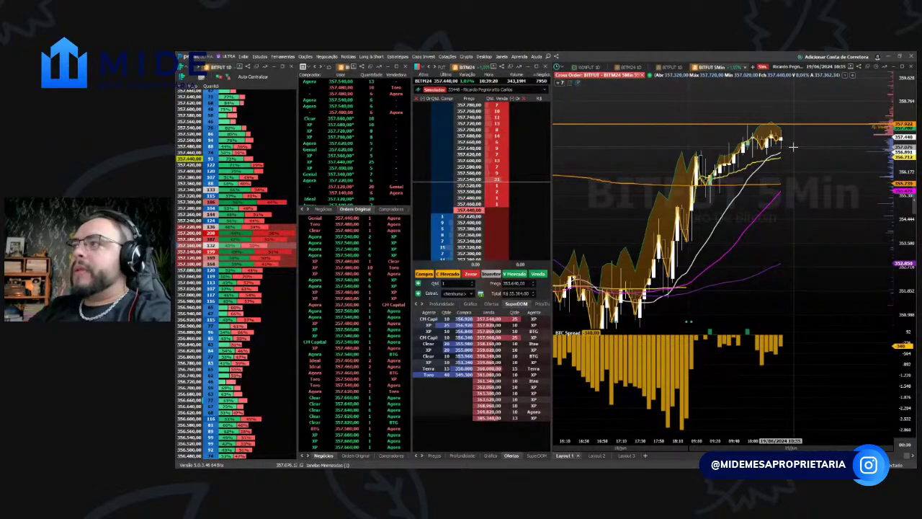
- Compare buyer and seller aggression across the whole BITFUT price range in the enlarged volume profile, then restore the workspace layout
left_click(282, 67)
scroll(602, 288, "down", 2)
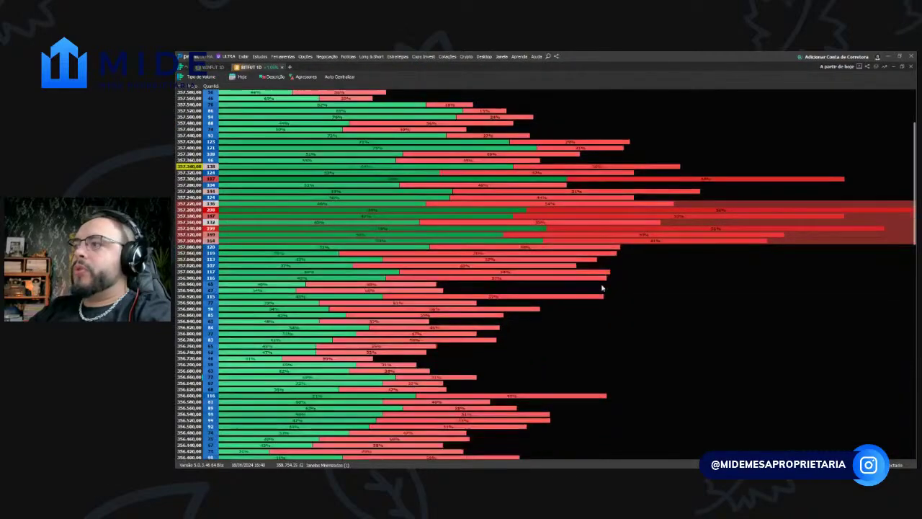
scroll(602, 288, "down", 3)
scroll(602, 288, "up", 4)
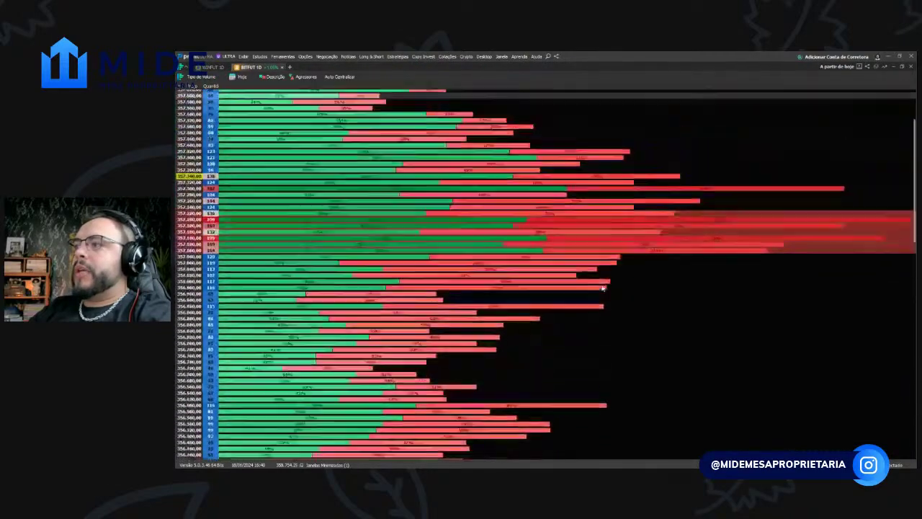
scroll(603, 287, "up", 4)
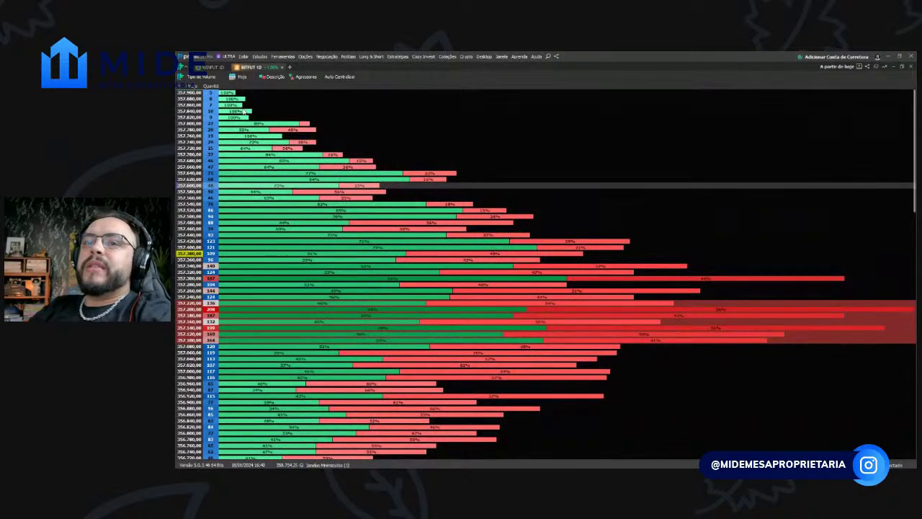
scroll(256, 225, "down", 8)
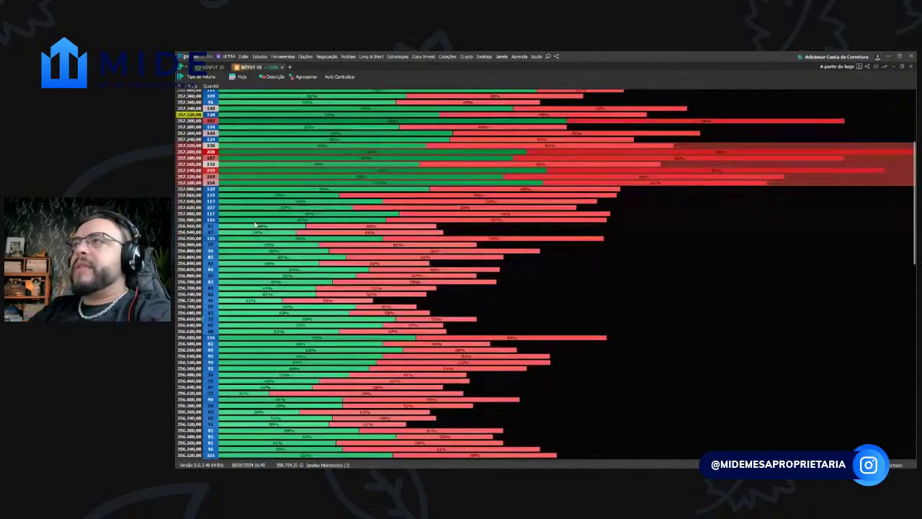
scroll(255, 225, "down", 4)
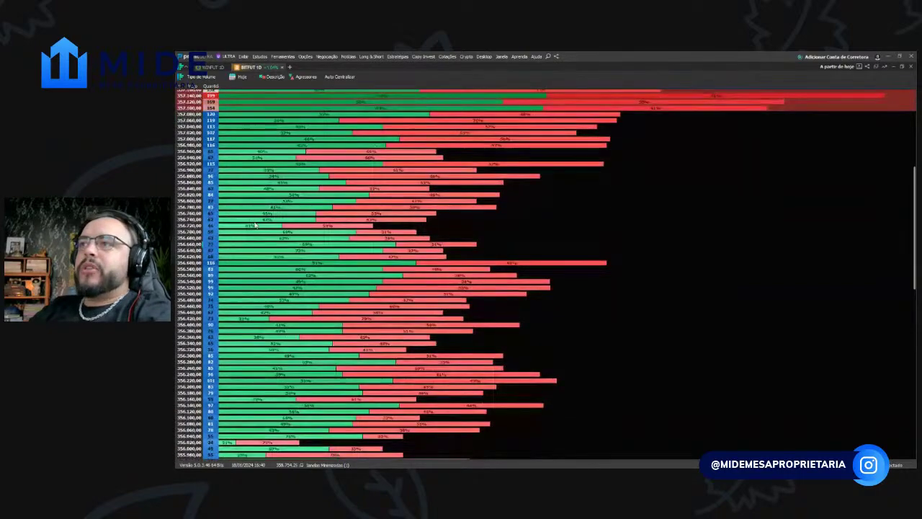
scroll(255, 224, "up", 6)
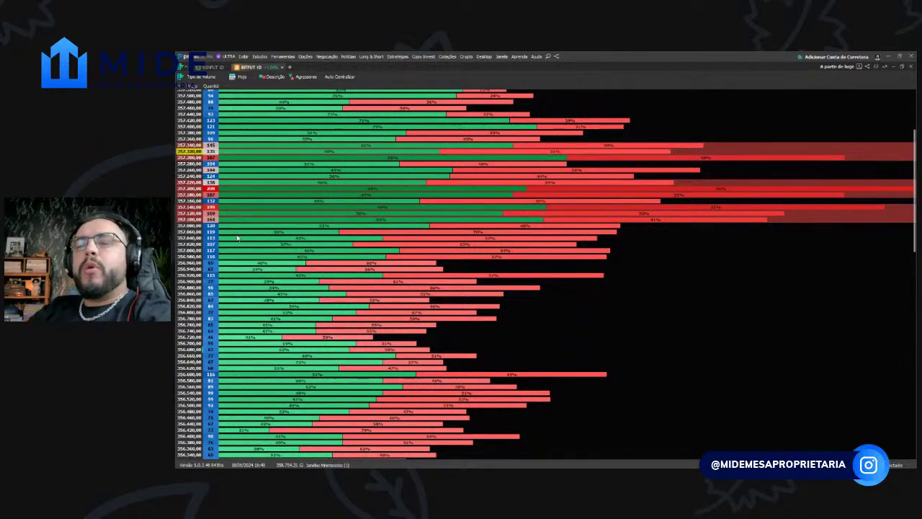
scroll(238, 238, "down", 10)
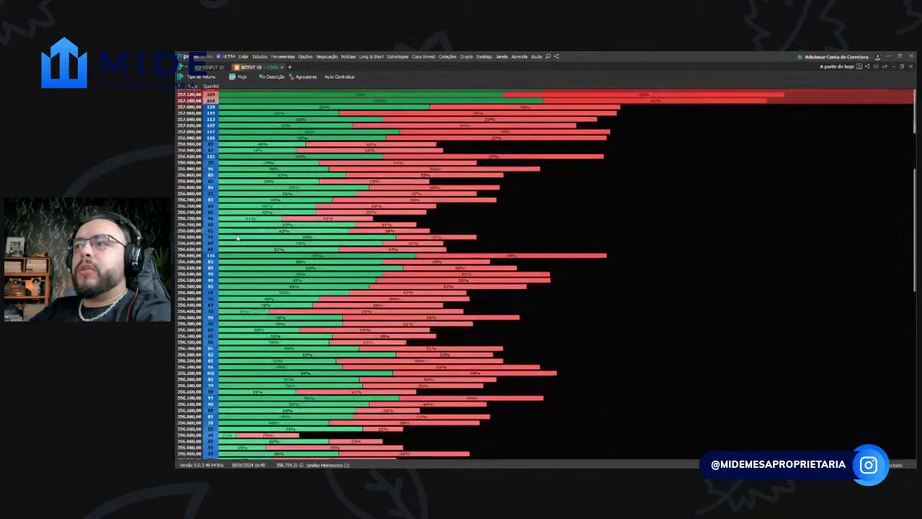
scroll(237, 238, "down", 3)
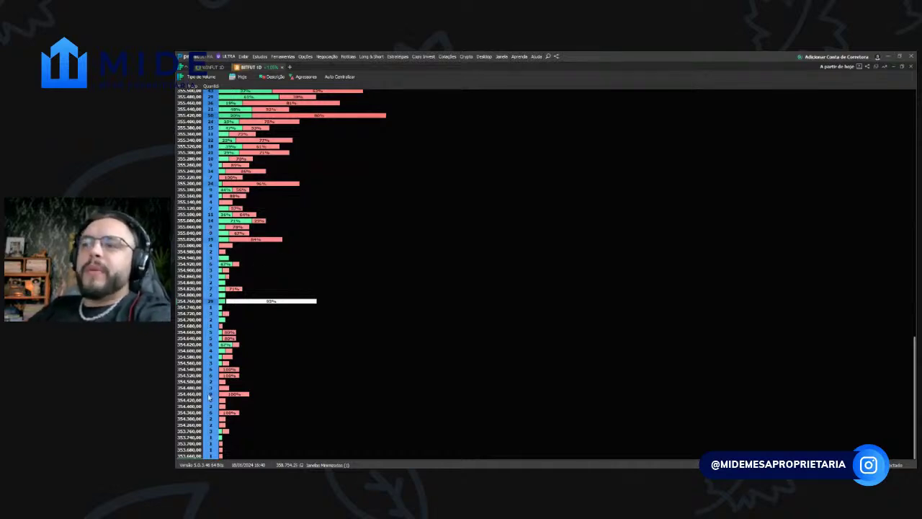
scroll(255, 390, "up", 5)
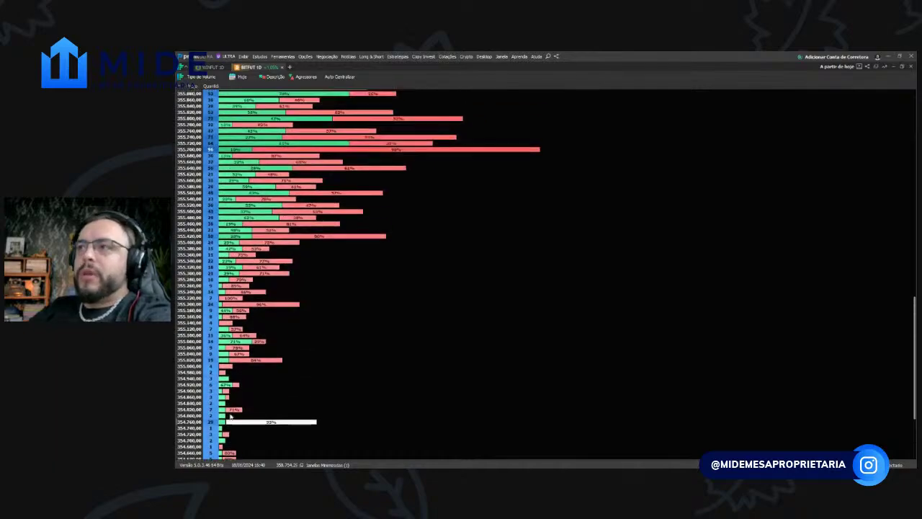
scroll(255, 390, "up", 10)
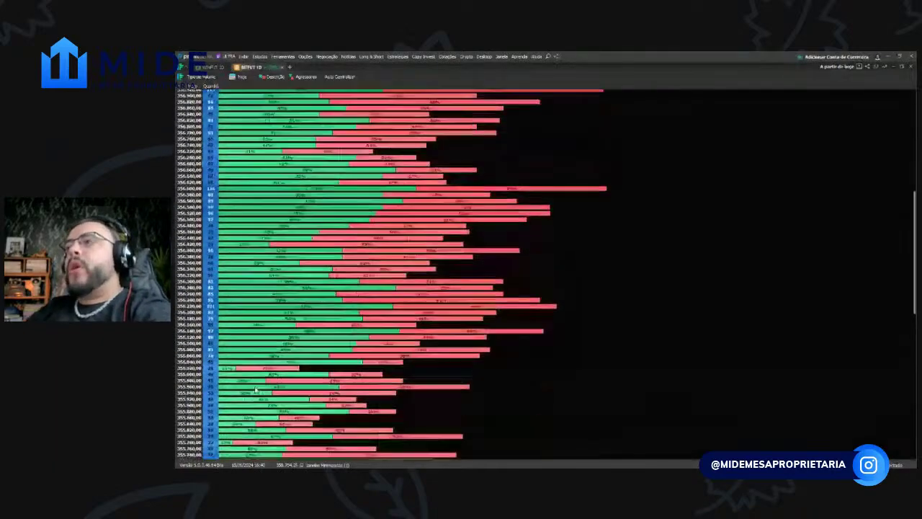
scroll(256, 388, "up", 4)
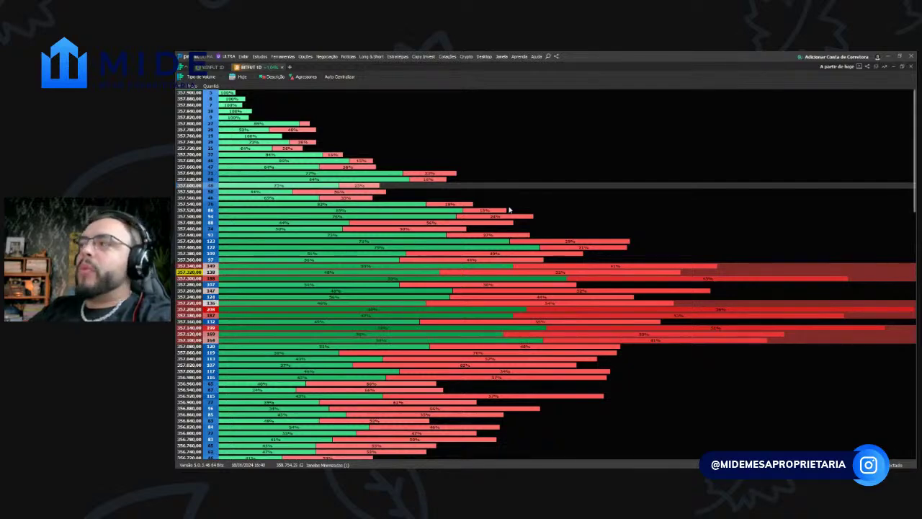
left_click(902, 67)
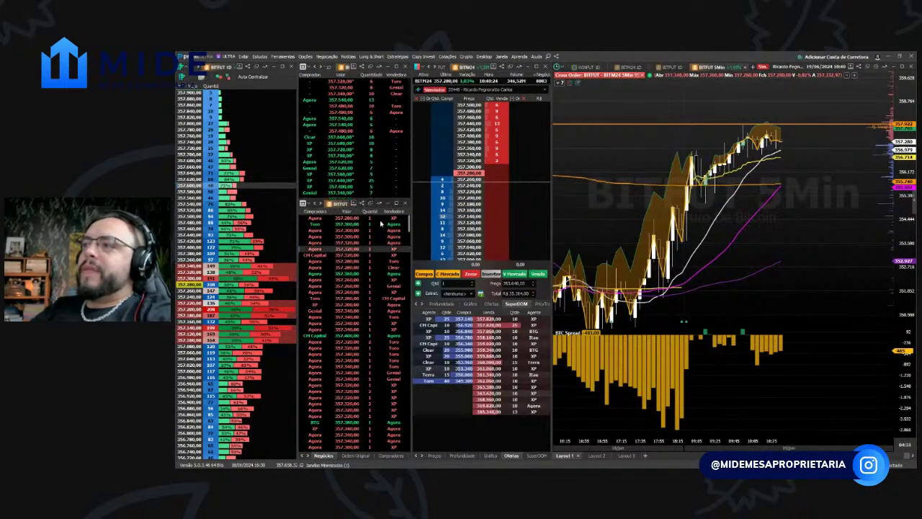
- Review the brokers, prices and quantities of past BITFUT trades in the enlarged trades list, returning to the newest trades
left_click(395, 205)
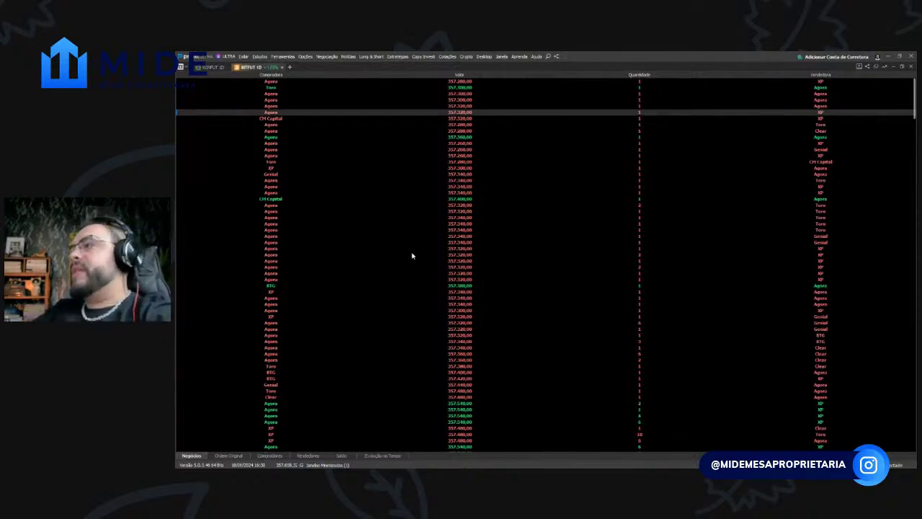
scroll(412, 256, "down", 7)
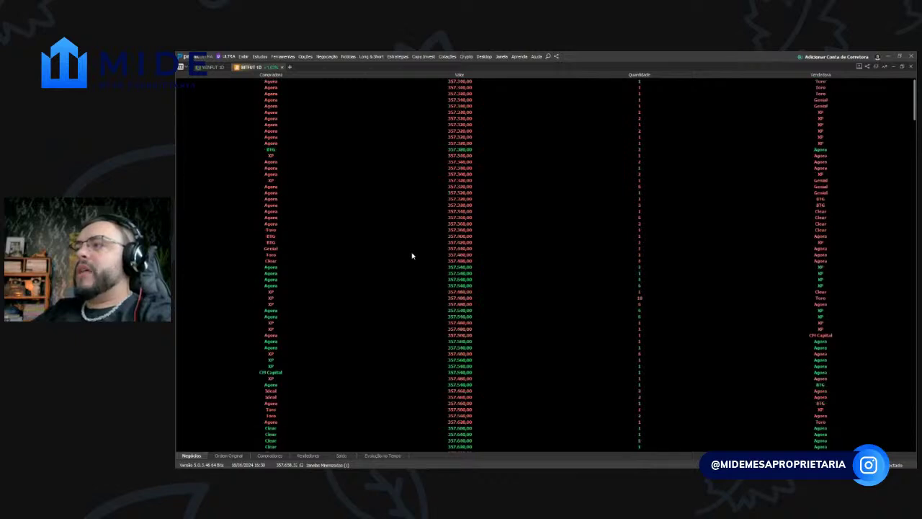
scroll(413, 255, "down", 8)
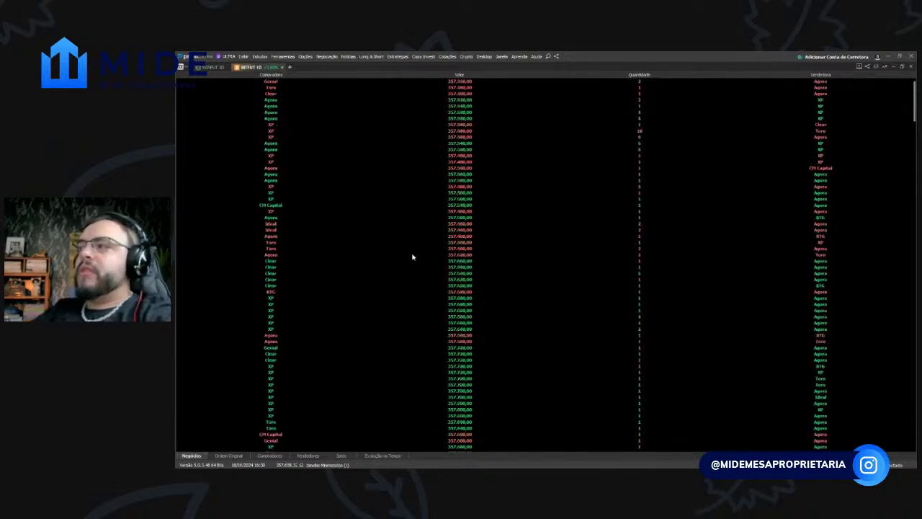
scroll(413, 257, "down", 10)
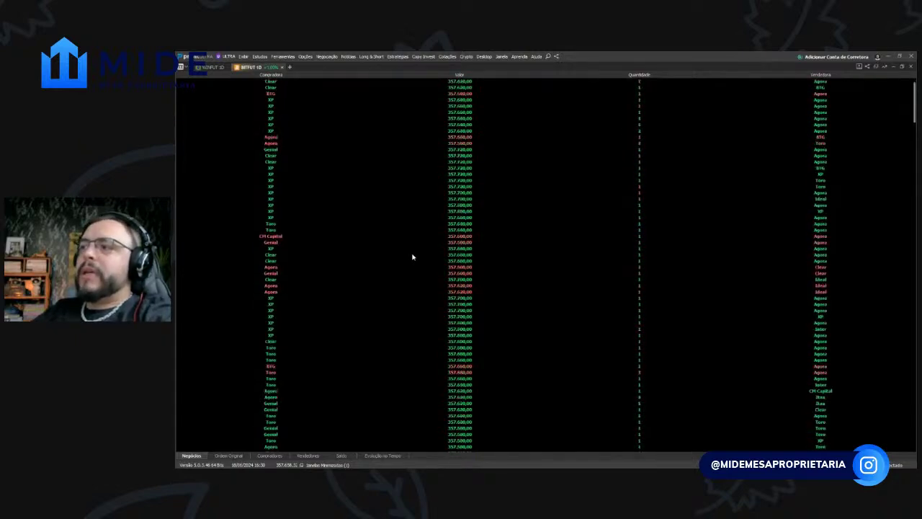
scroll(412, 257, "down", 9)
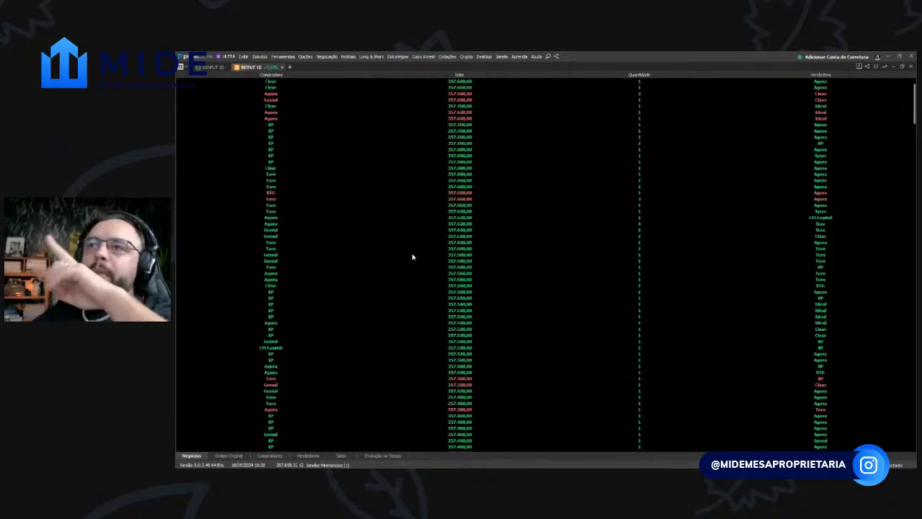
scroll(412, 256, "down", 9)
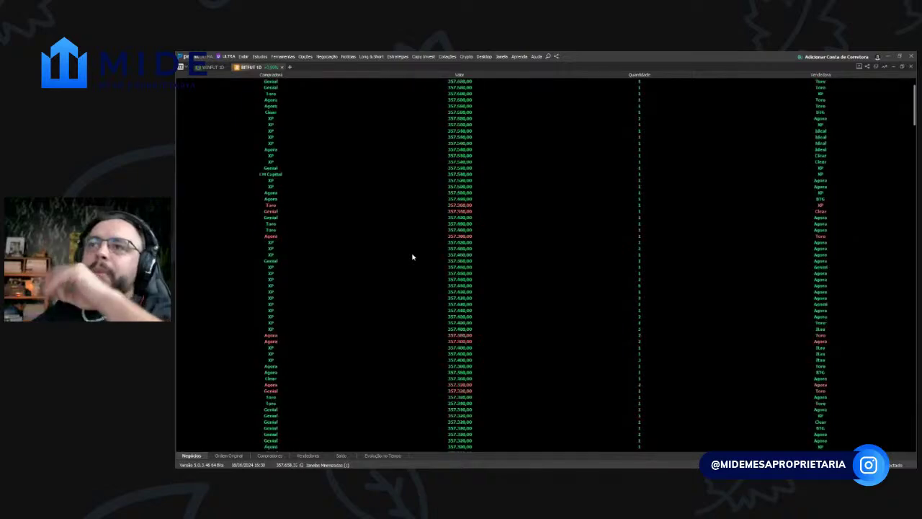
left_click(901, 66)
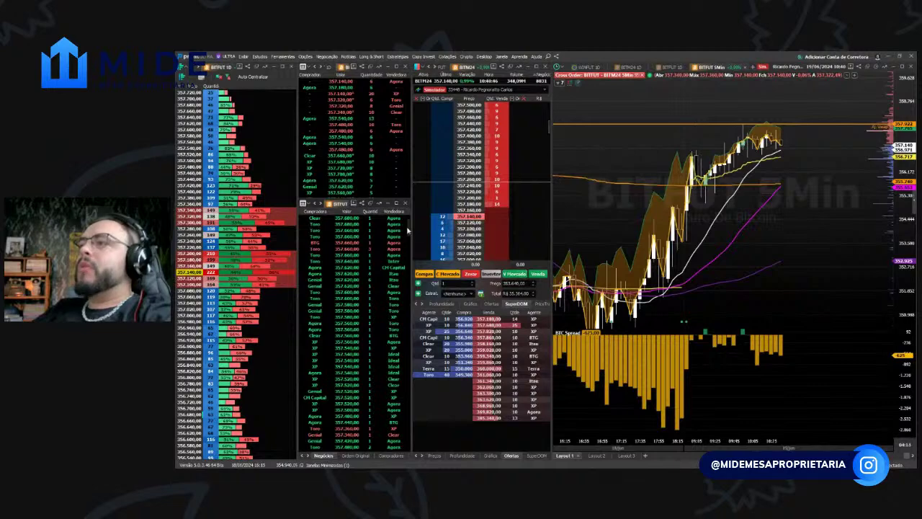
scroll(408, 230, "up", 10)
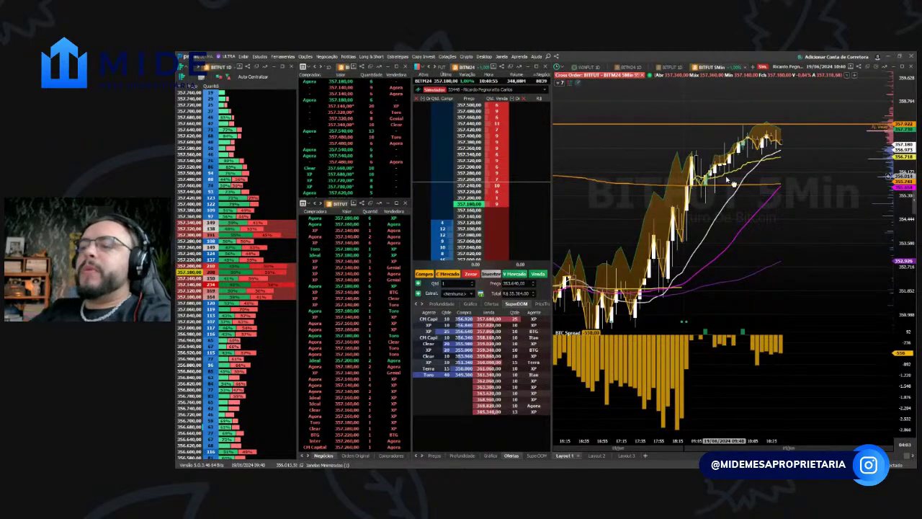
- Sell 1 BITFUT contract at market from the 5-minute chart using the simulator account
scroll(733, 184, "up", 4)
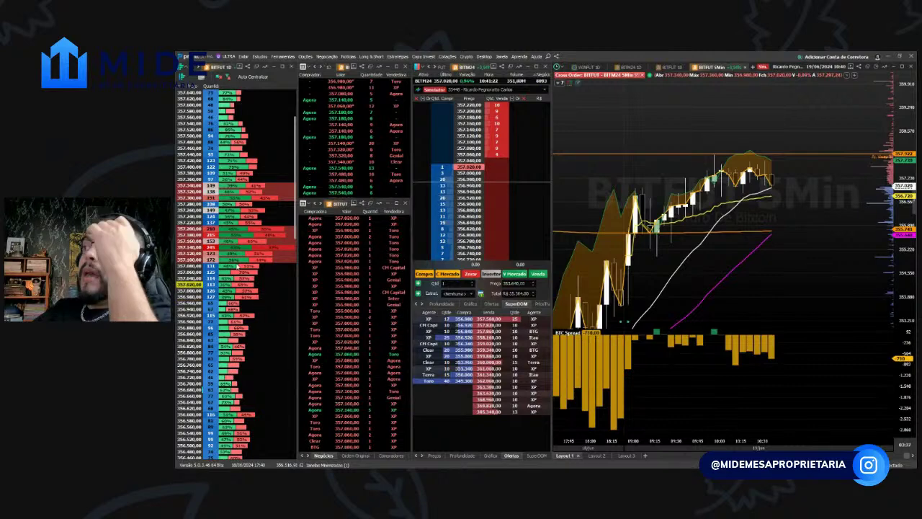
mouse_move(914, 214)
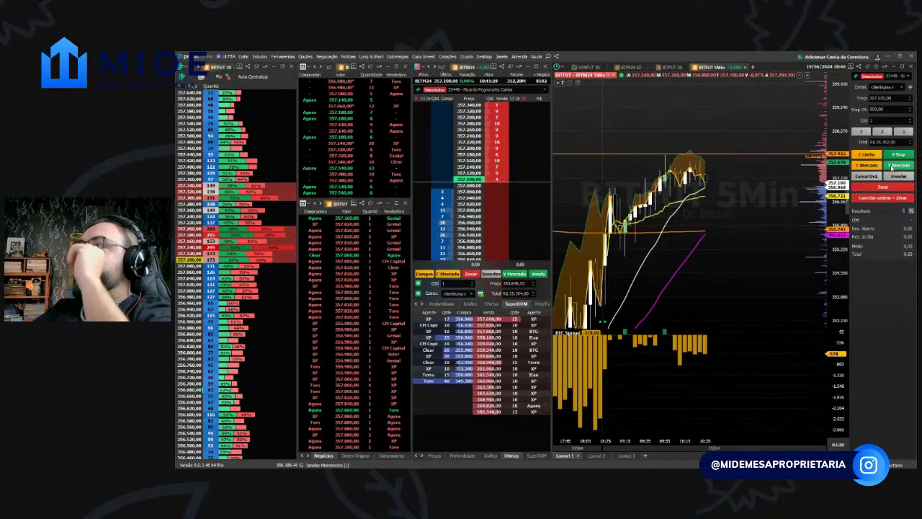
left_click(892, 166)
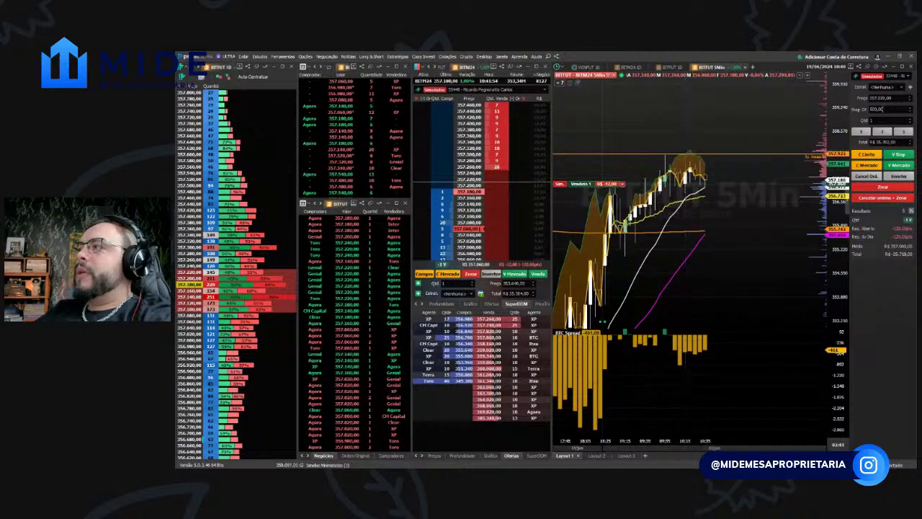
type("358.")
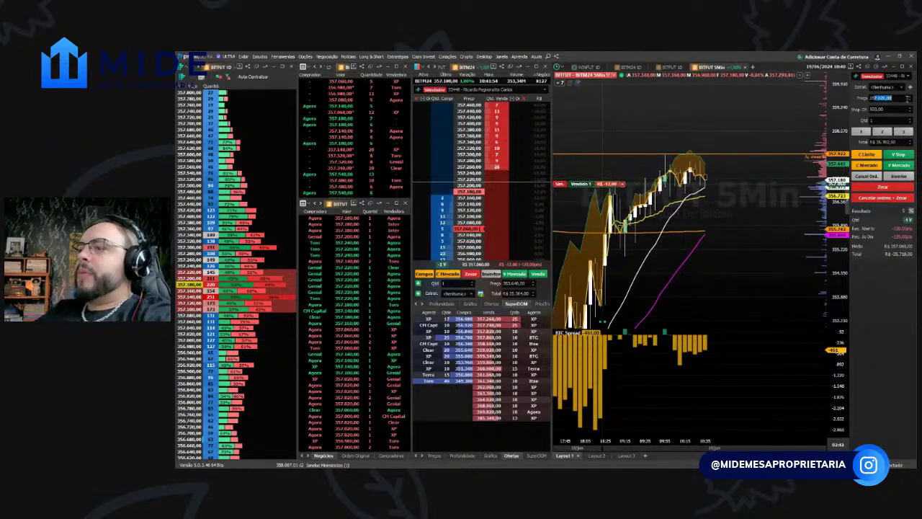
type("0")
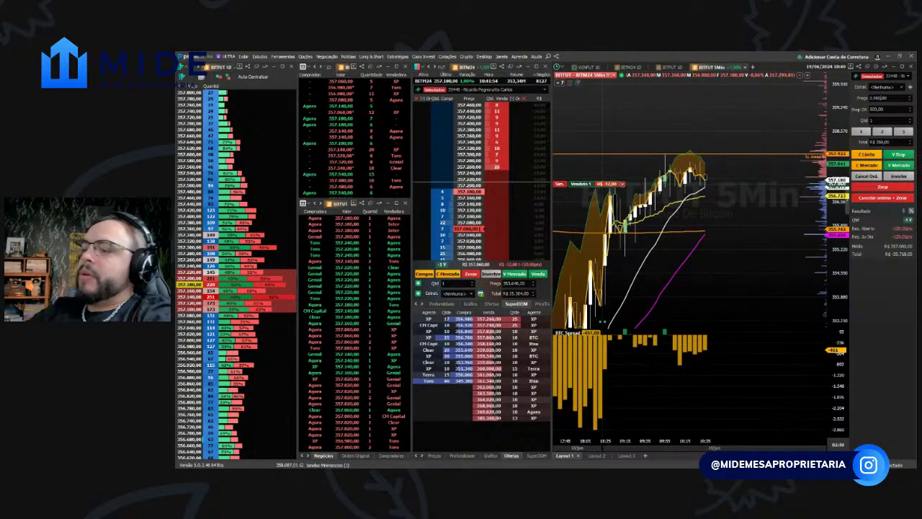
type("50")
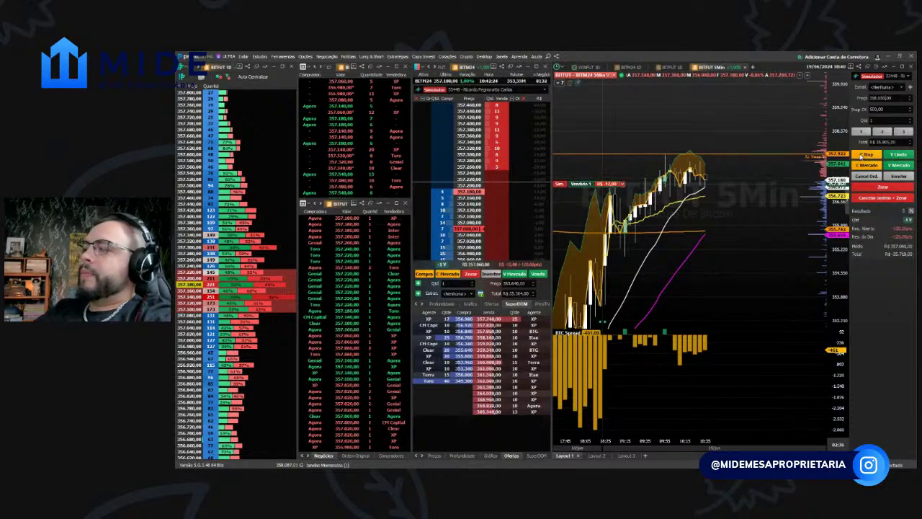
double_click(885, 98)
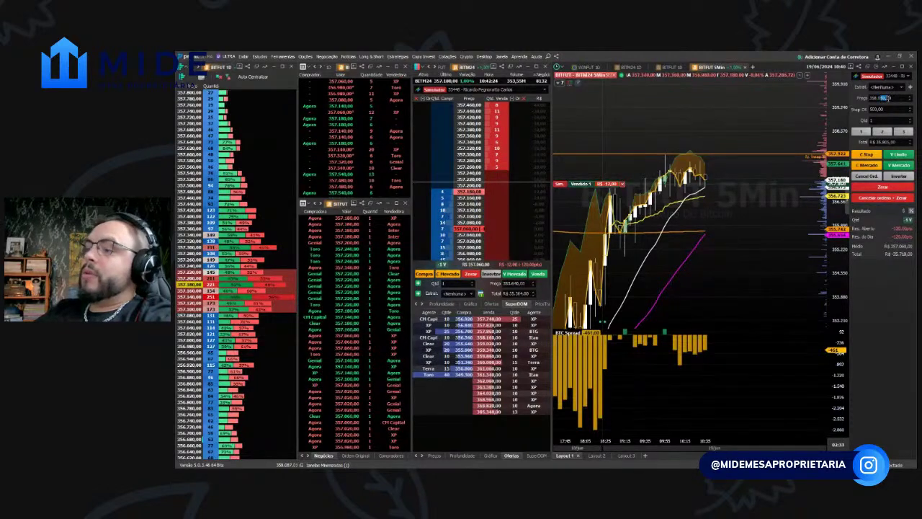
type("6")
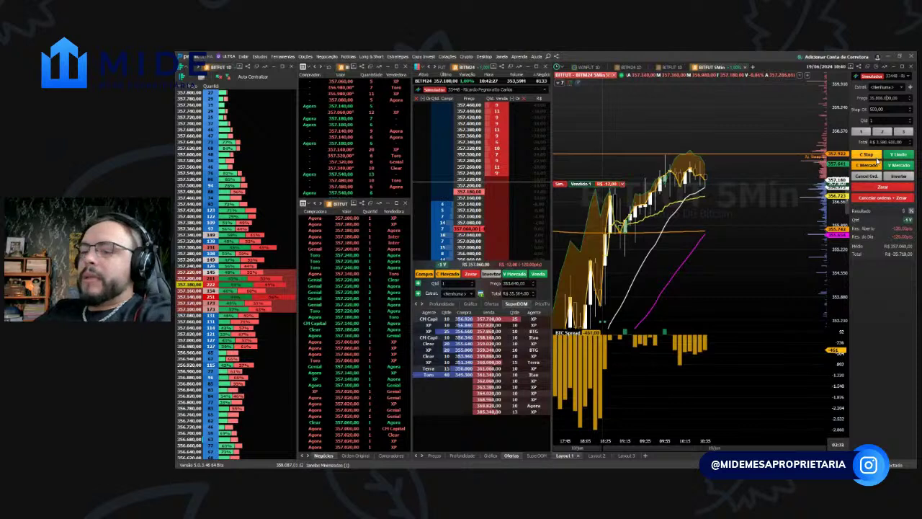
type("0")
key("BackSpace")
key("BackSpace")
key("BackSpace")
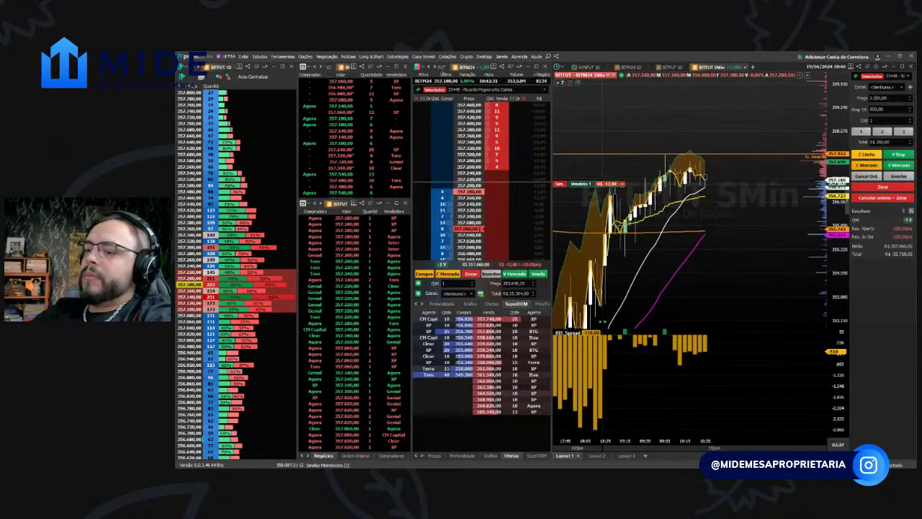
type("8600")
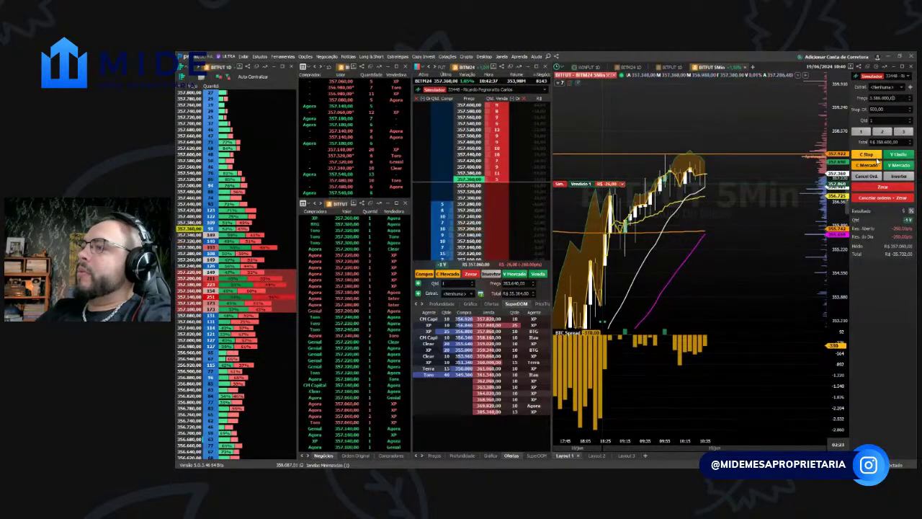
type("58060")
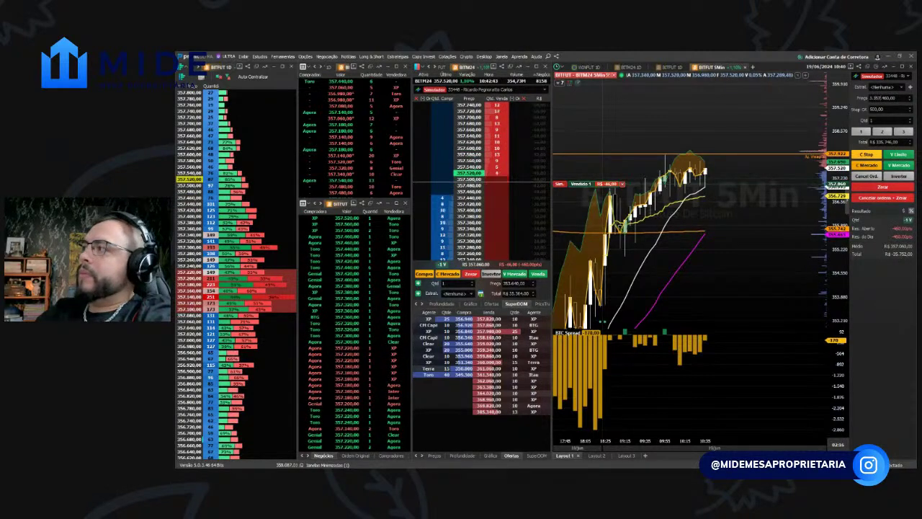
- Set the order price to 358.060 and place a buy stop order for 1 BITFUT contract in the simulator account
key("BackSpace")
key("BackSpace")
key("BackSpace")
key("BackSpace")
key("BackSpace")
key("BackSpace")
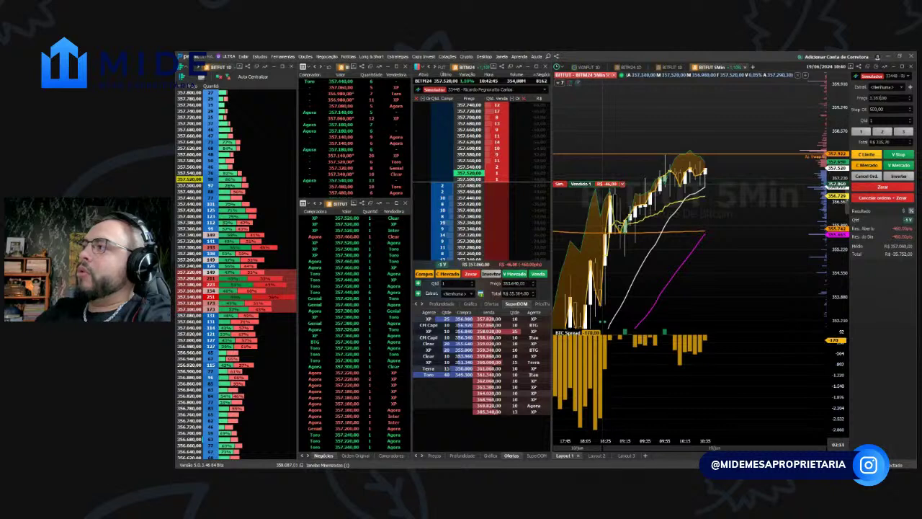
type("58360")
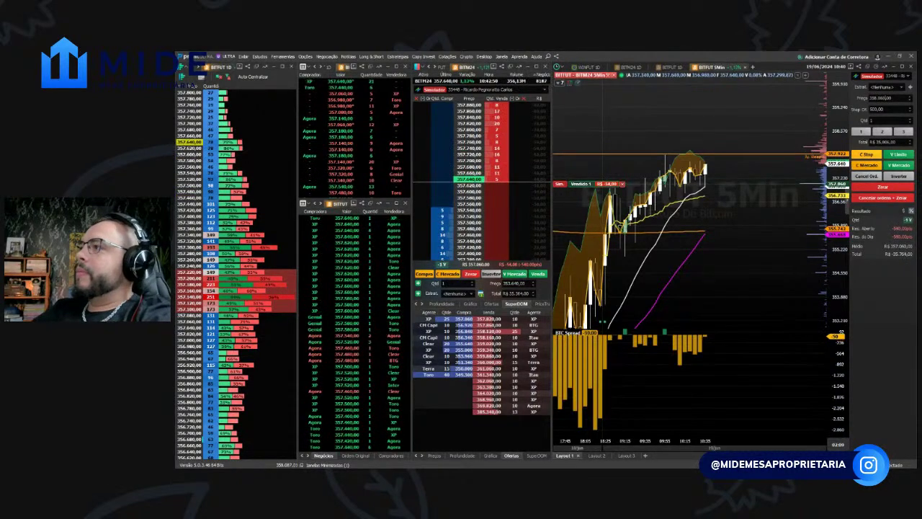
left_click(856, 155)
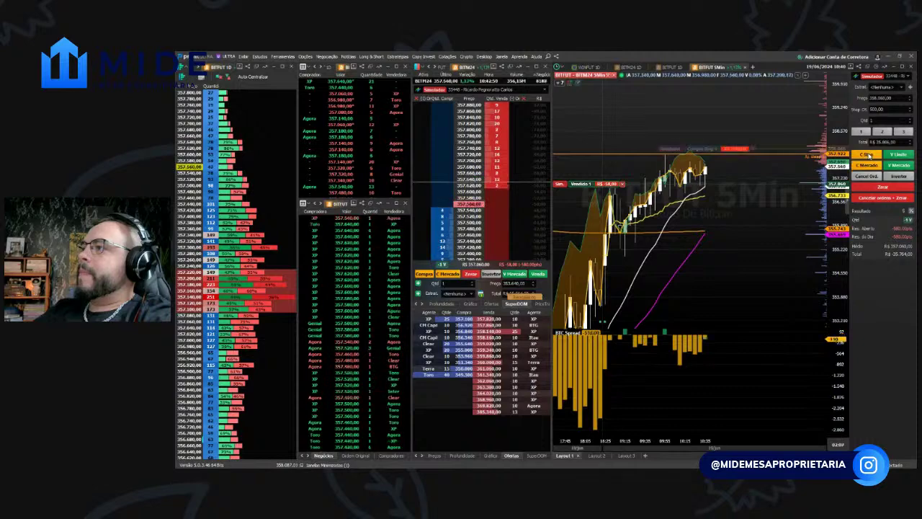